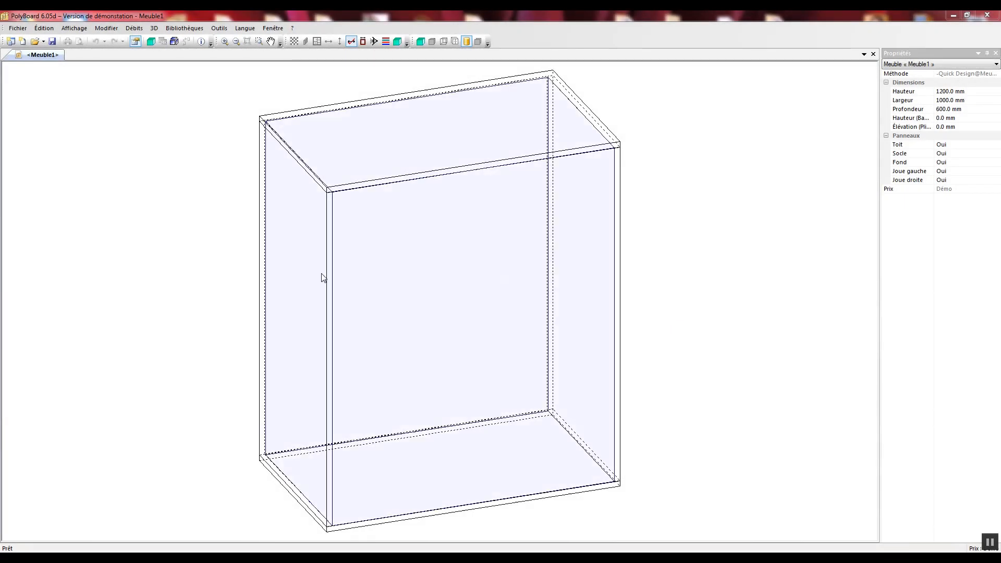
left_click(191, 260)
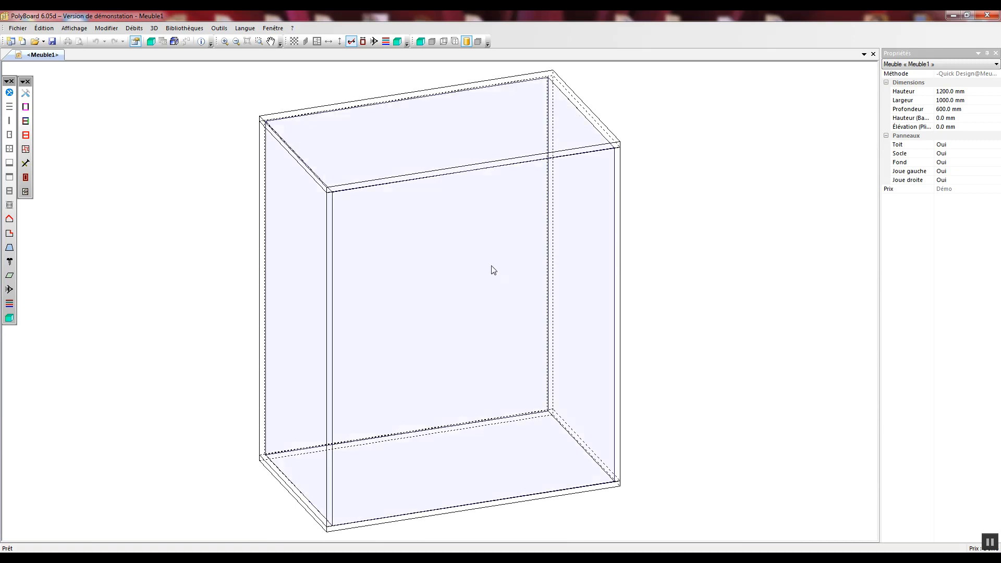
left_click(493, 269)
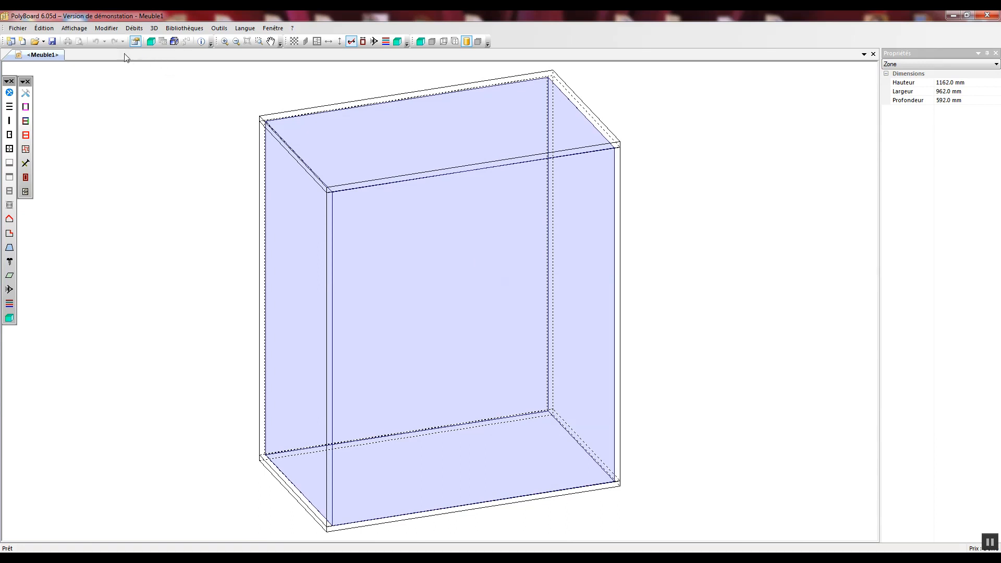
left_click(106, 29)
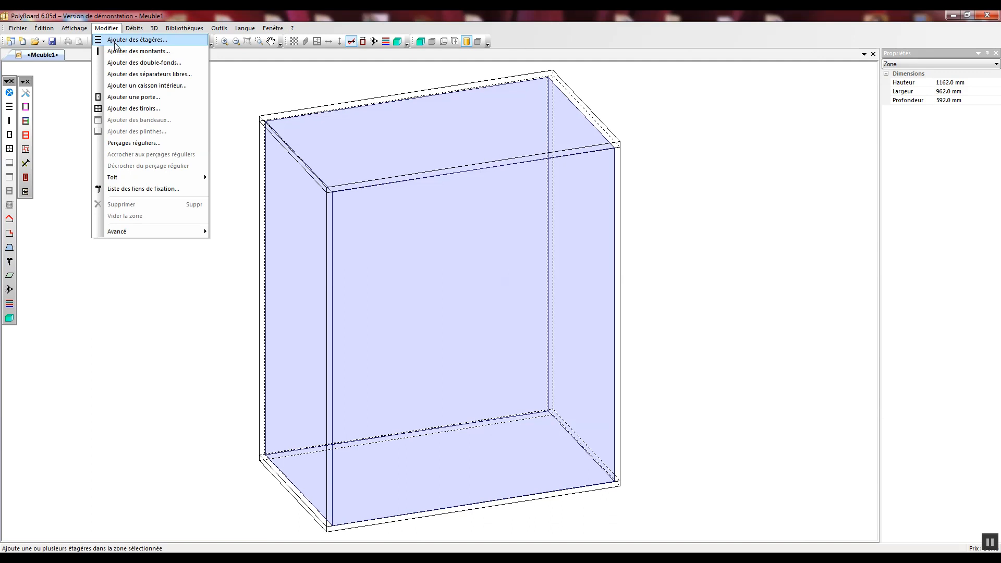
left_click(691, 233)
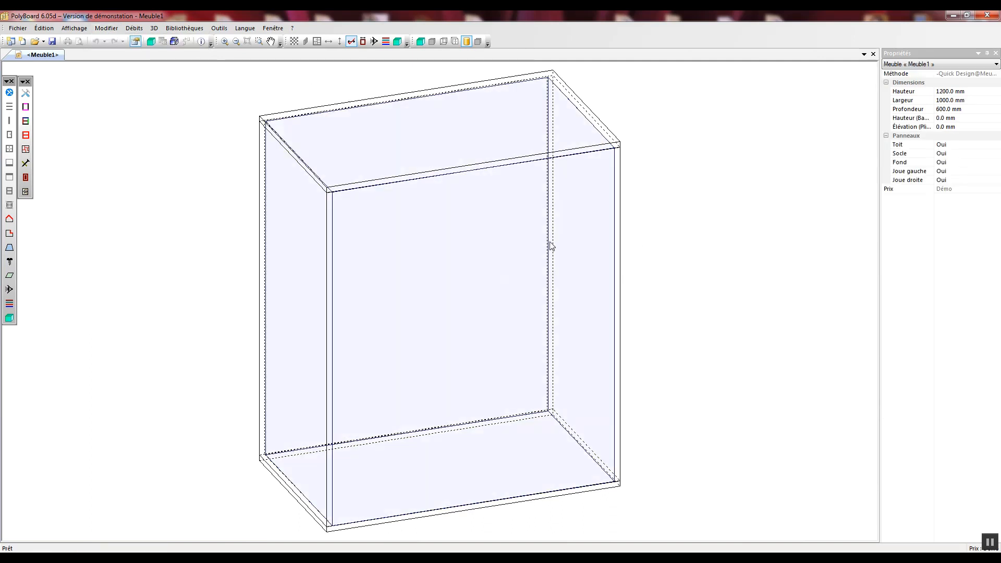
left_click(482, 238)
right_click(482, 238)
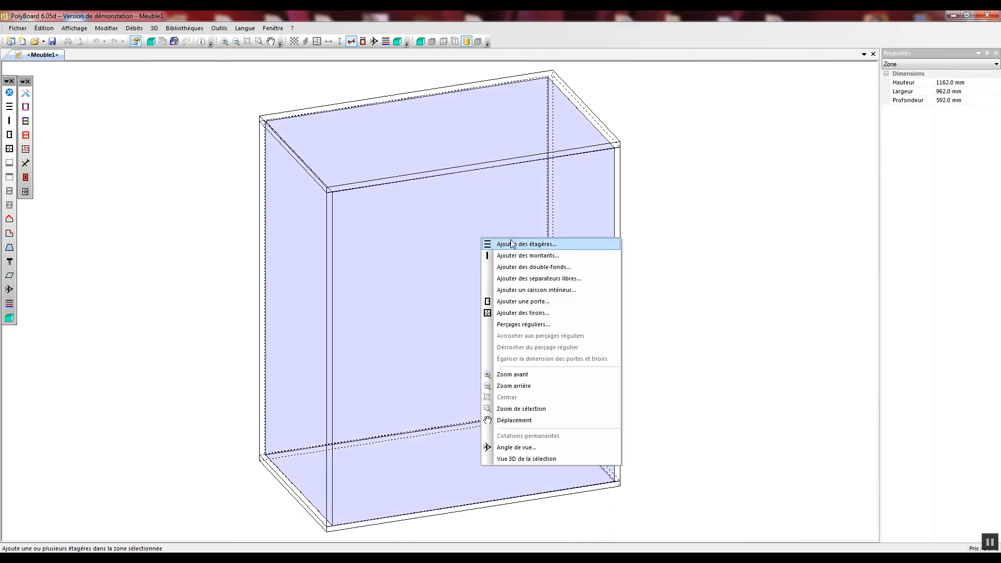
left_click(695, 261)
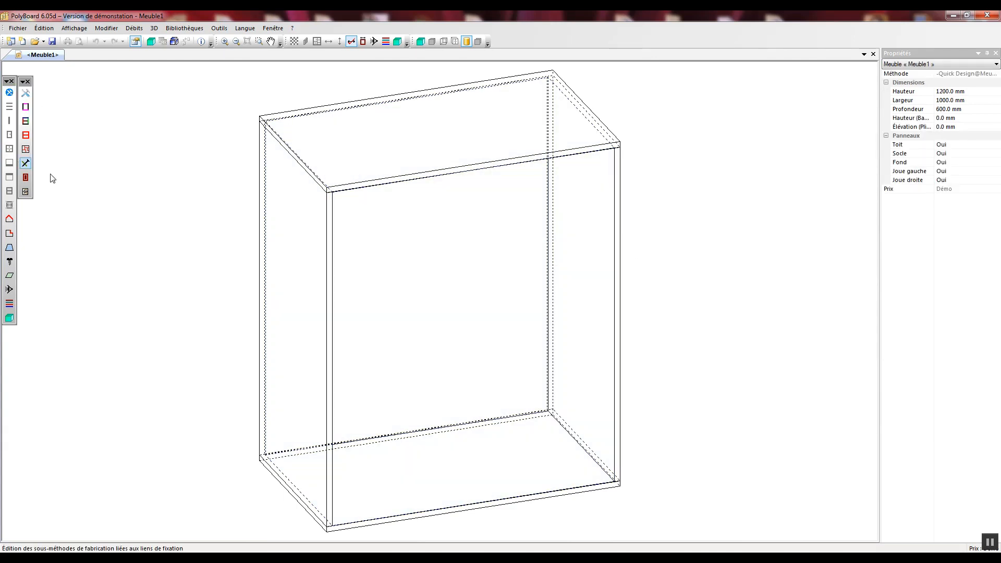
Add one fixed shelf to the cabinet's interior zone, positioned 300 mm from the top
left_click(432, 266)
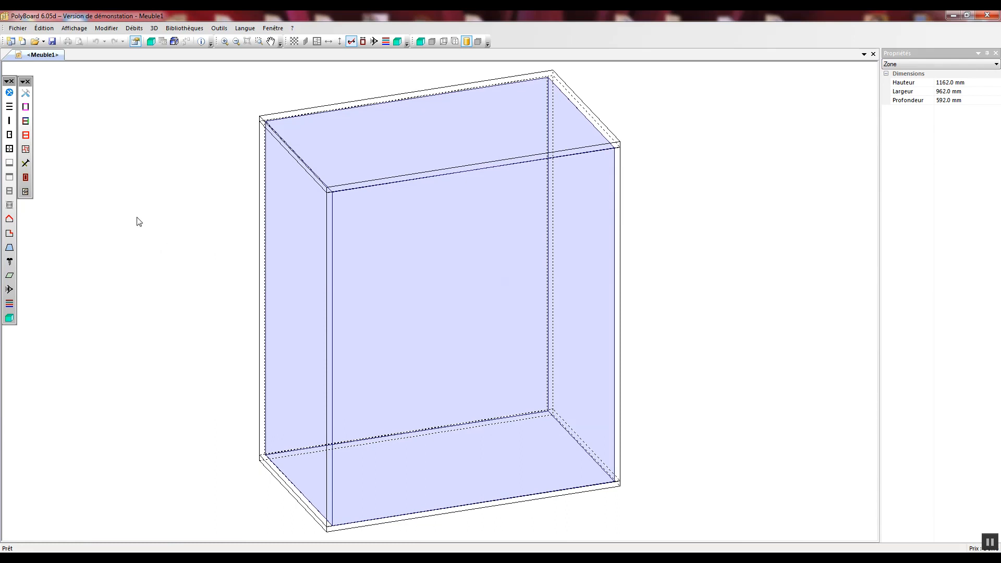
left_click(10, 106)
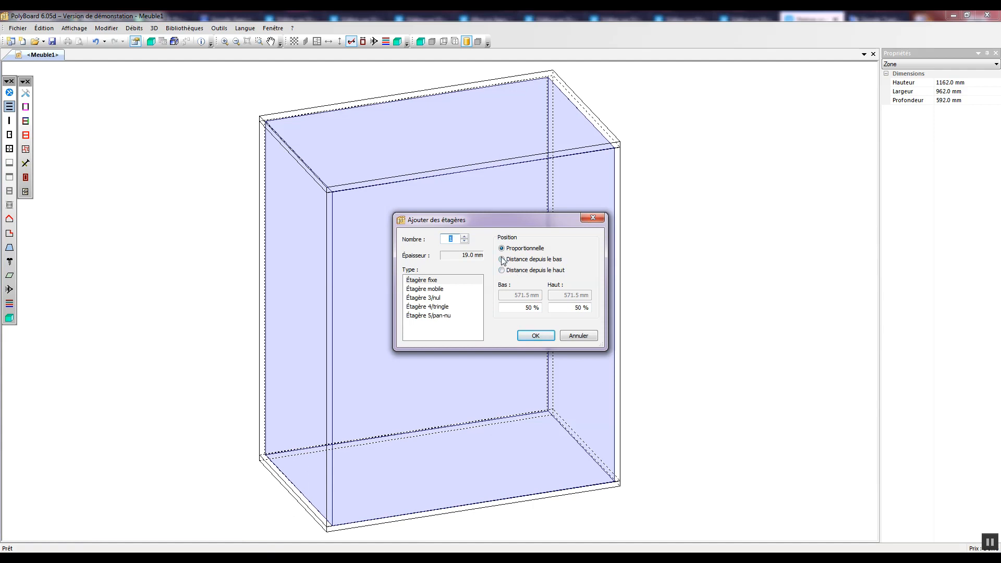
left_click(502, 270)
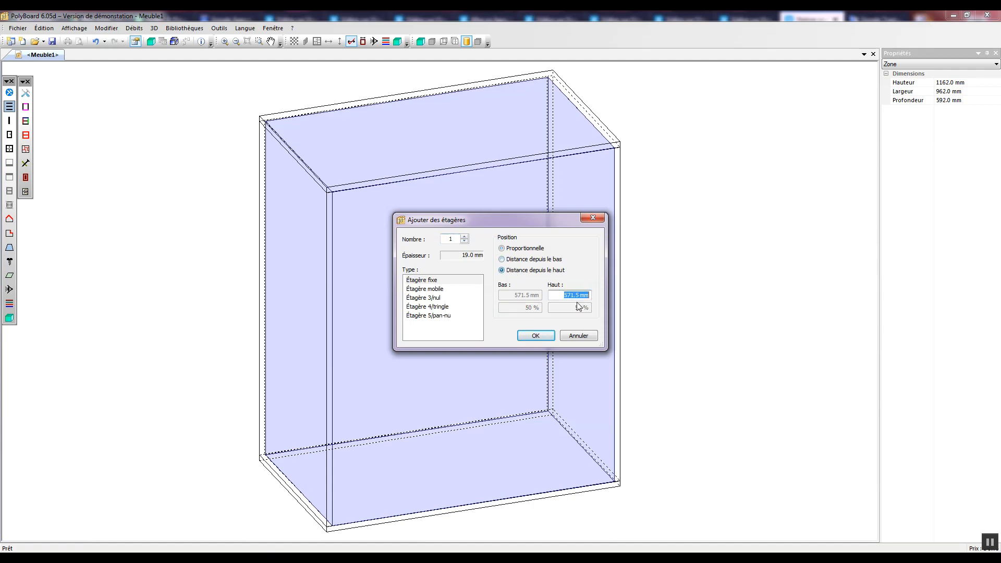
type("300")
left_click(542, 336)
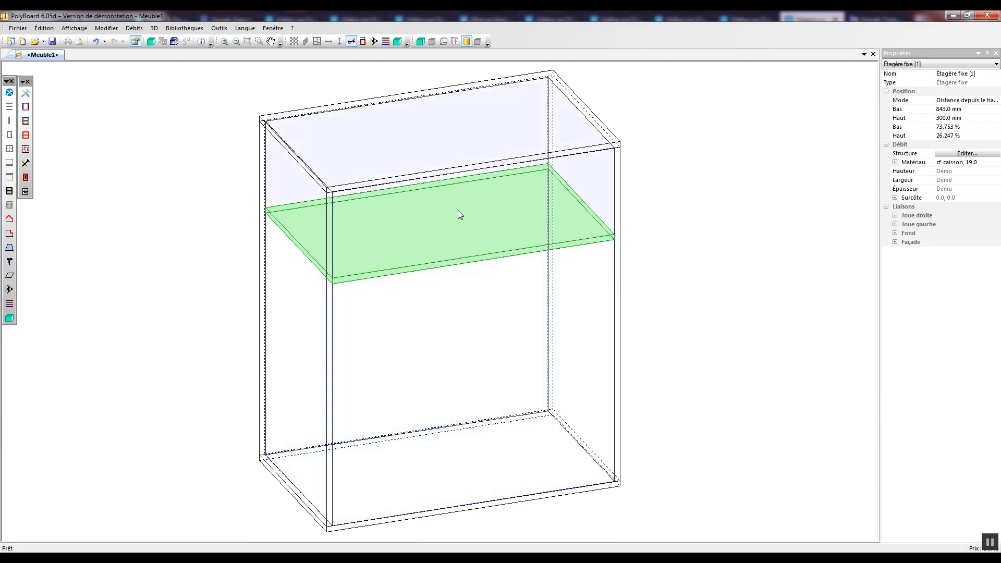
Add three evenly spaced fixed shelves in the zone below the existing shelf
left_click(457, 211)
left_click(502, 336)
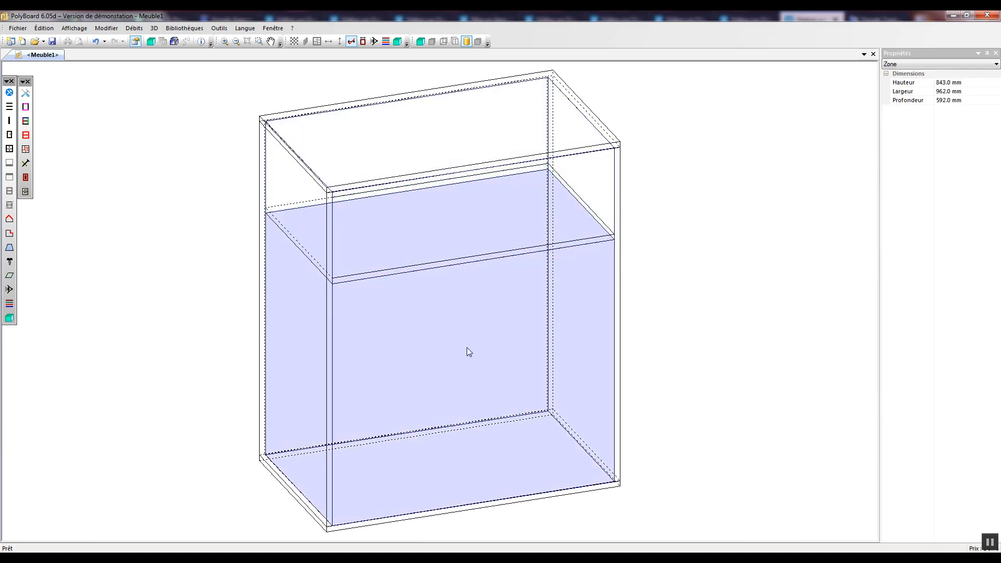
left_click(9, 106)
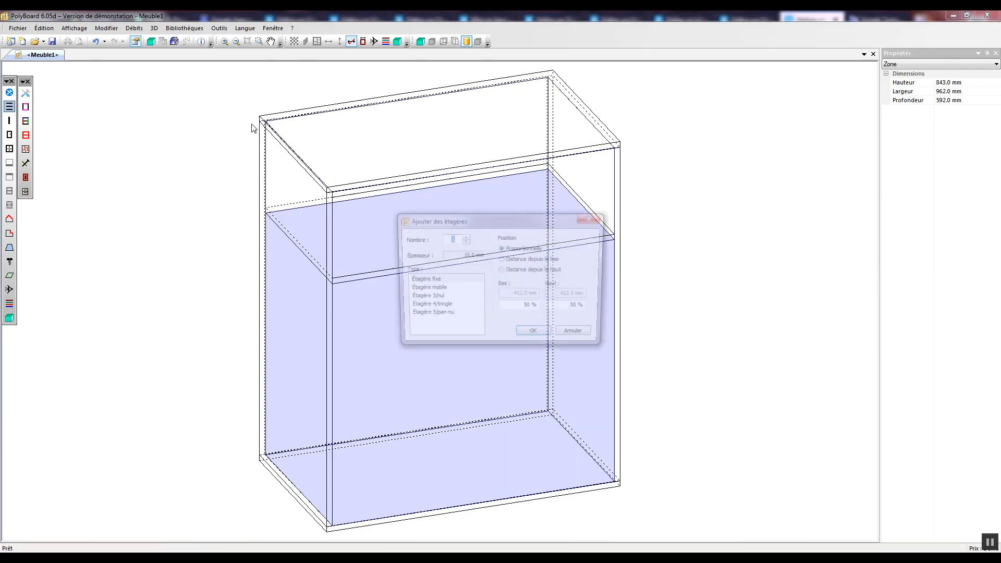
left_click(464, 237)
left_click(465, 237)
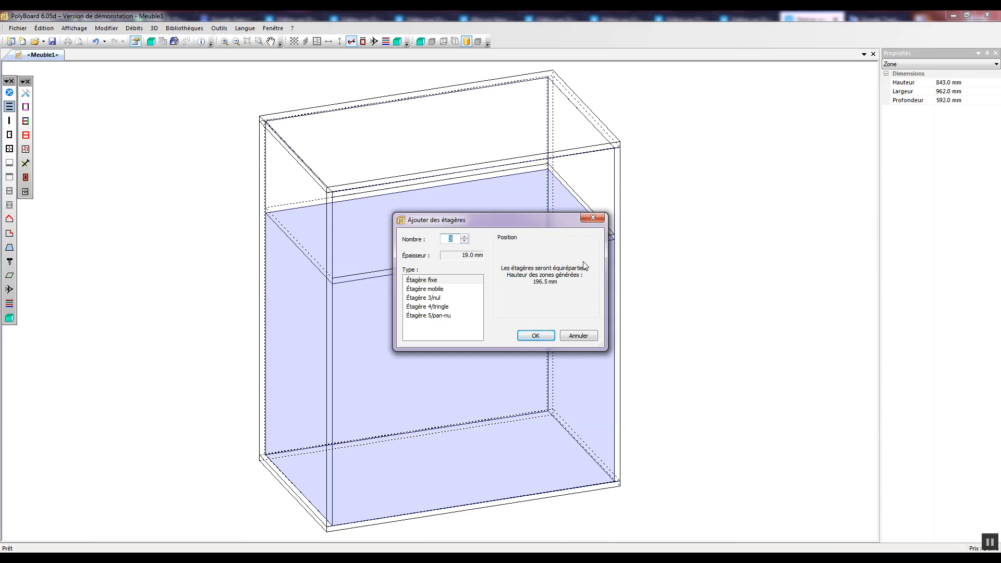
left_click(539, 334)
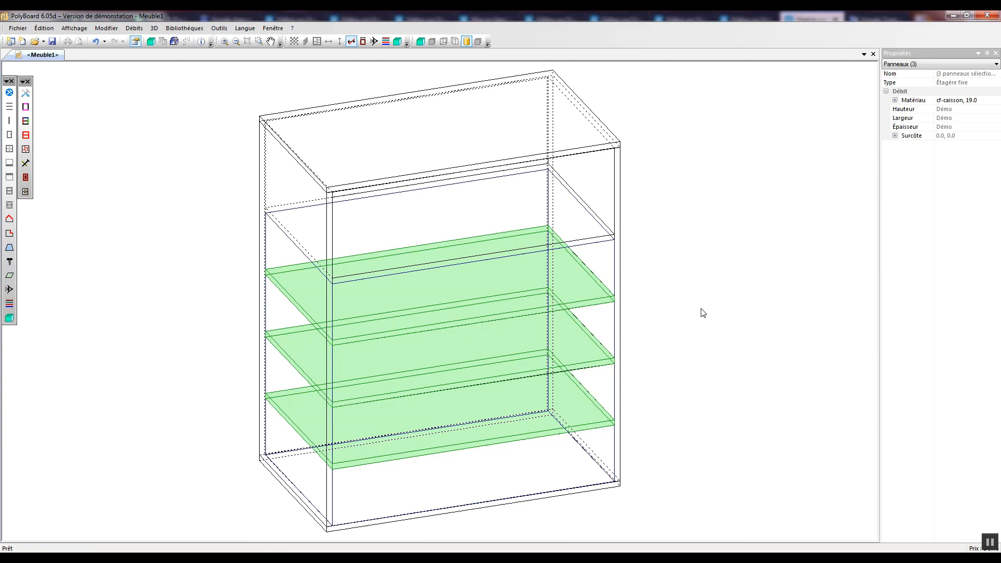
Delete the lowest fixed shelf and redistribute the freed space among the remaining zones
left_click(570, 432)
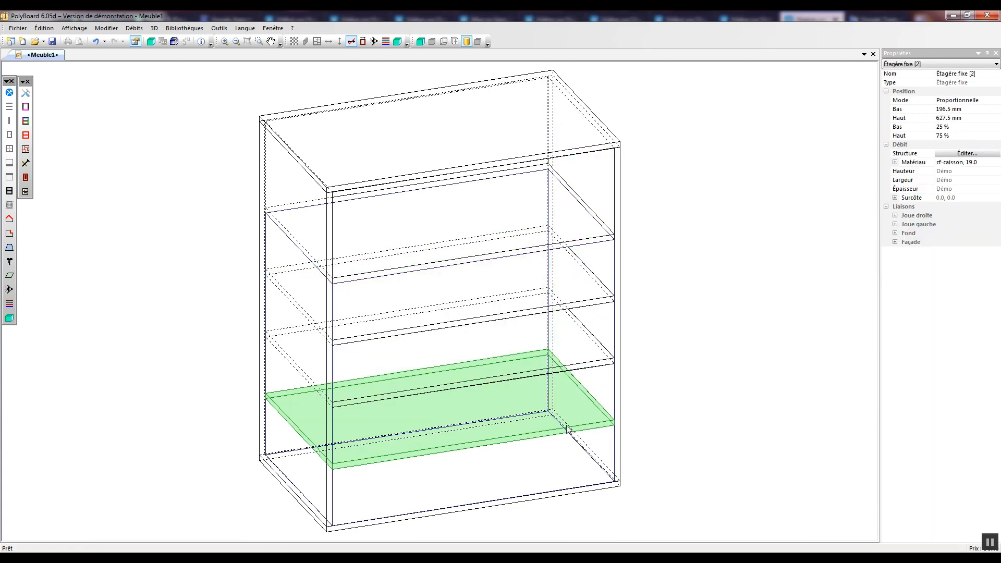
right_click(561, 435)
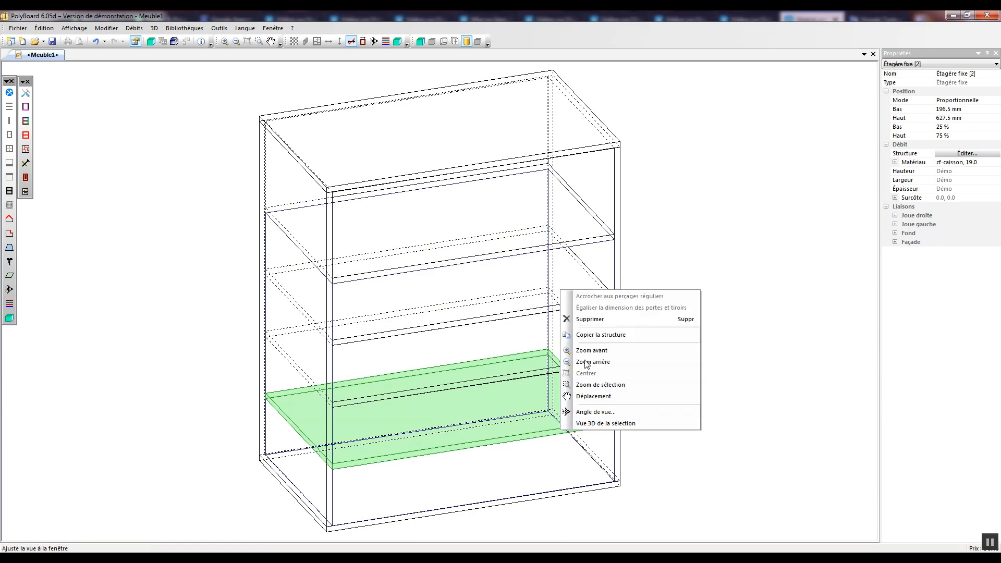
left_click(586, 319)
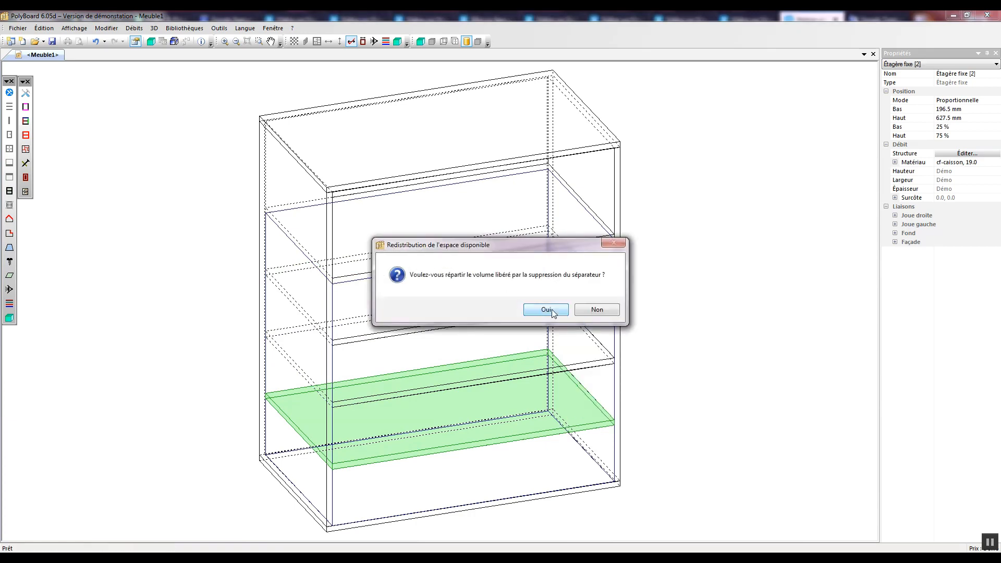
left_click(553, 312)
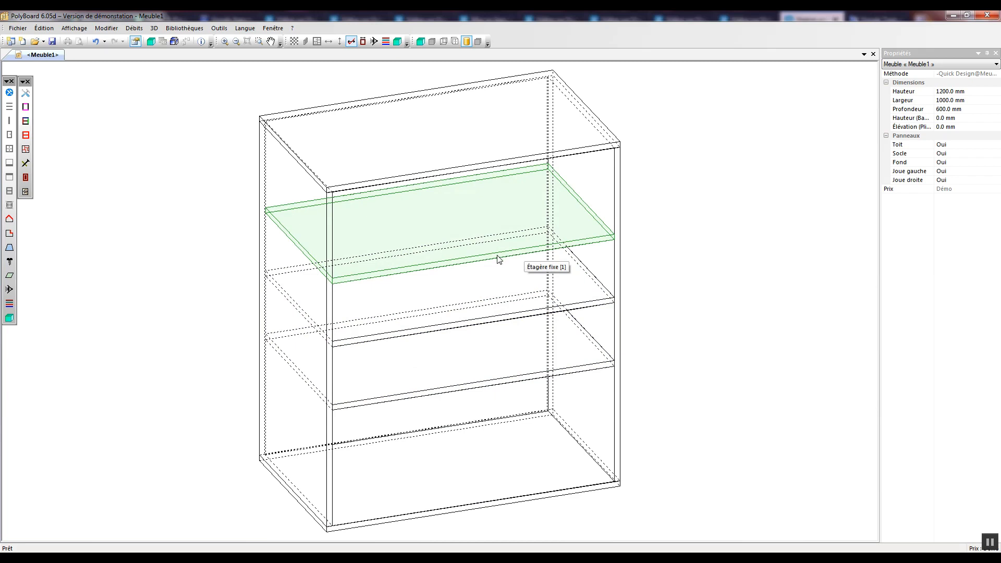
Delete the uppermost fixed shelf, accepting that its adjacent zones are emptied
left_click(499, 259)
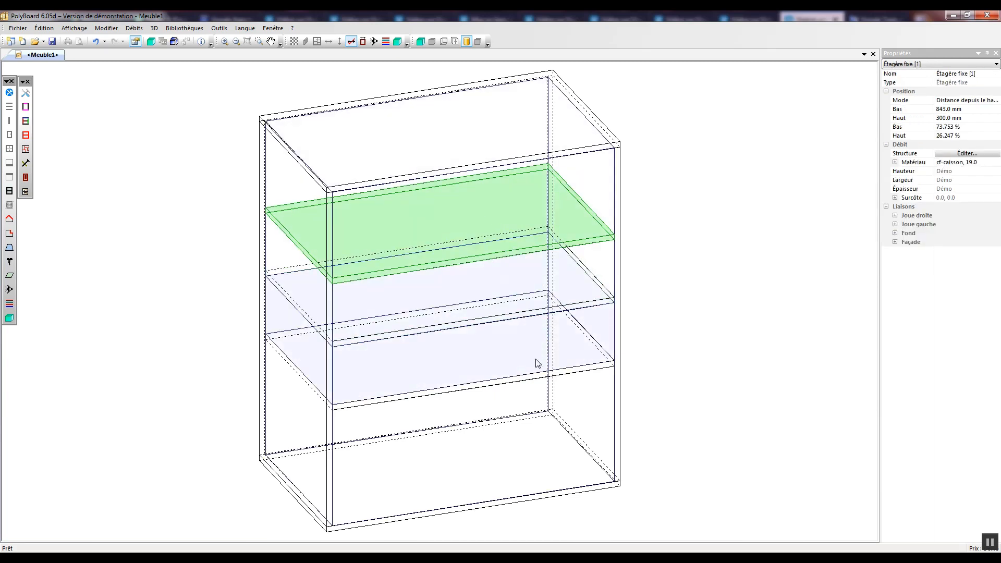
right_click(493, 258)
left_click(526, 286)
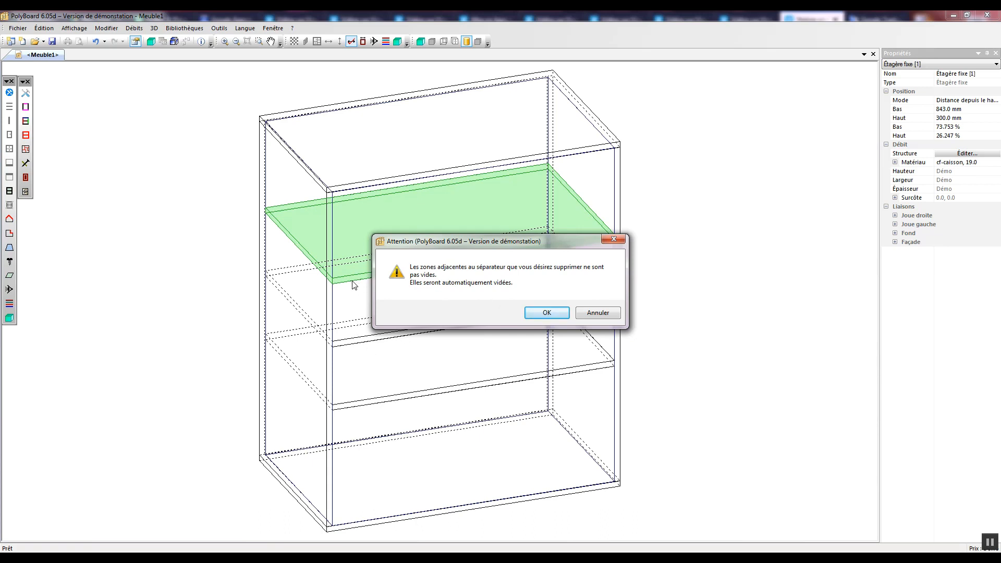
left_click(547, 312)
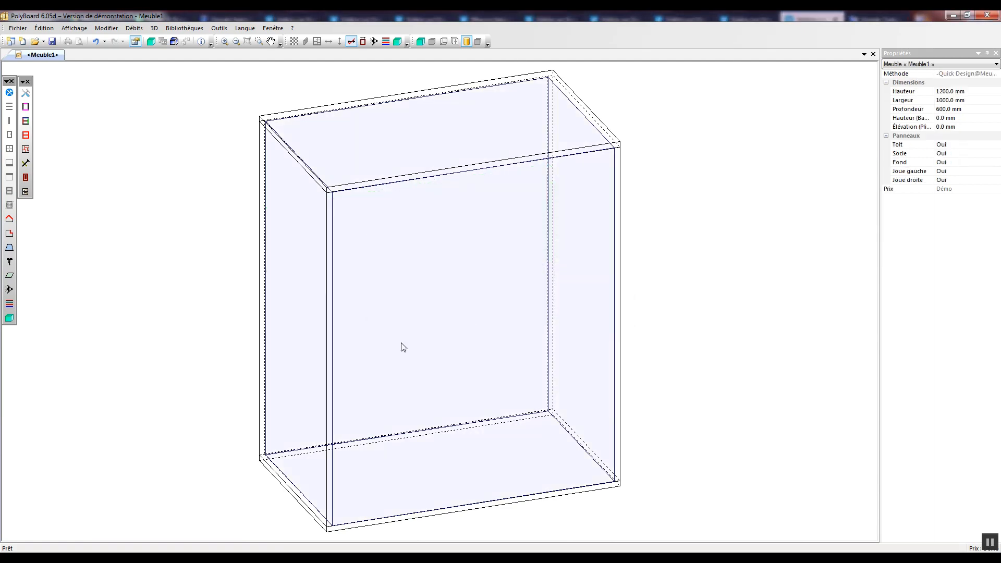
Add one shelf of type Étagère 3/nul to the cabinet's interior zone, positioned proportionally at 50 %
left_click(316, 442)
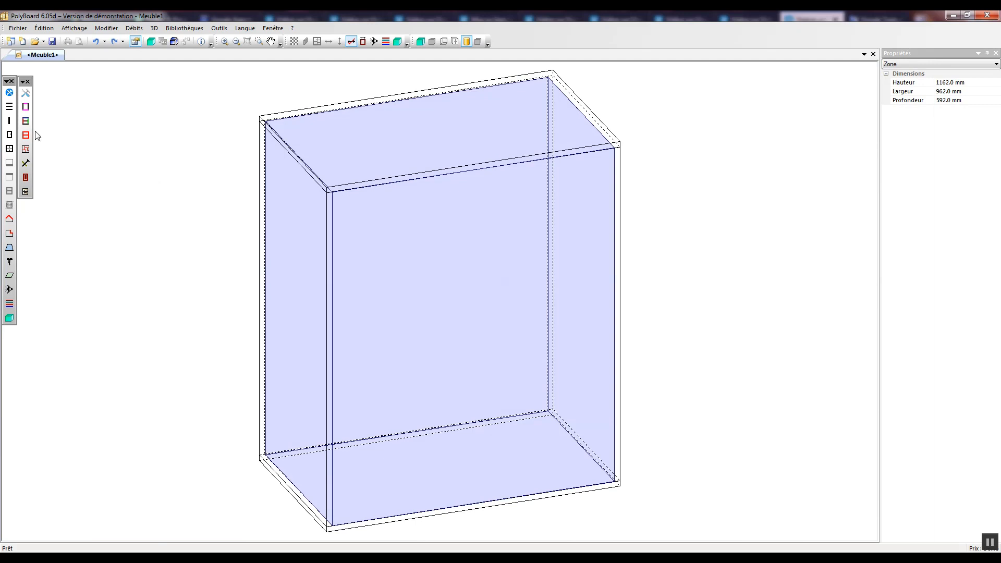
left_click(14, 106)
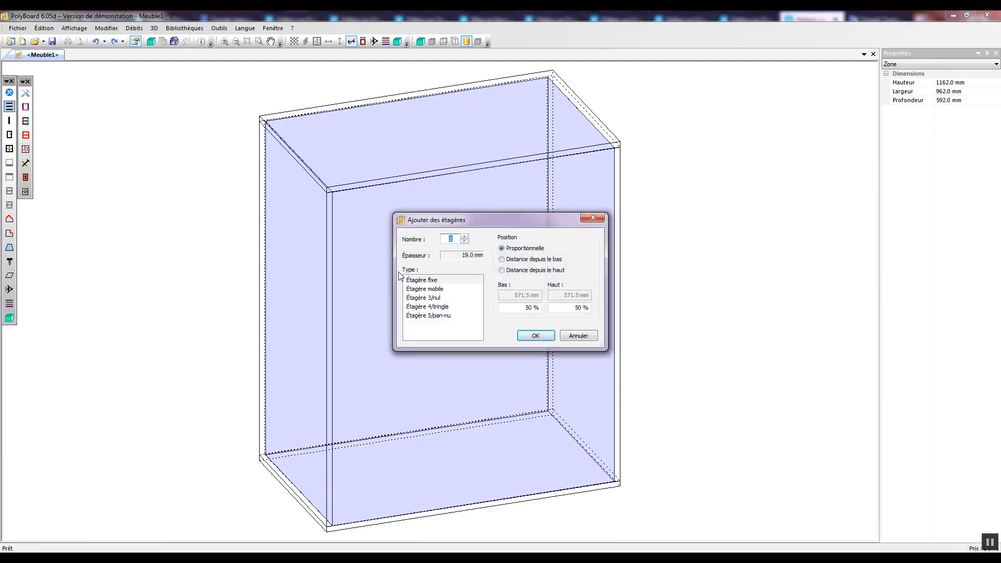
left_click(437, 298)
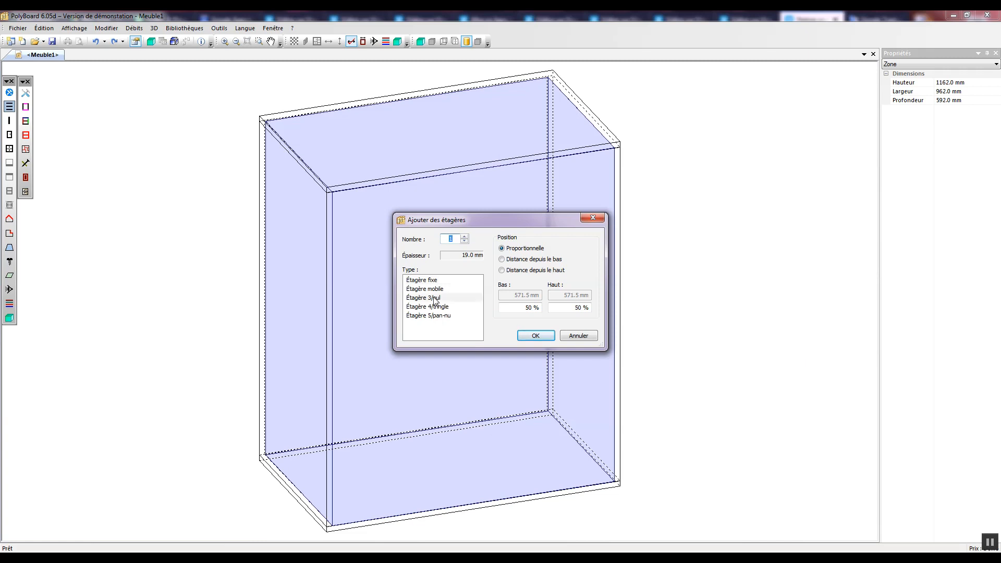
left_click(535, 335)
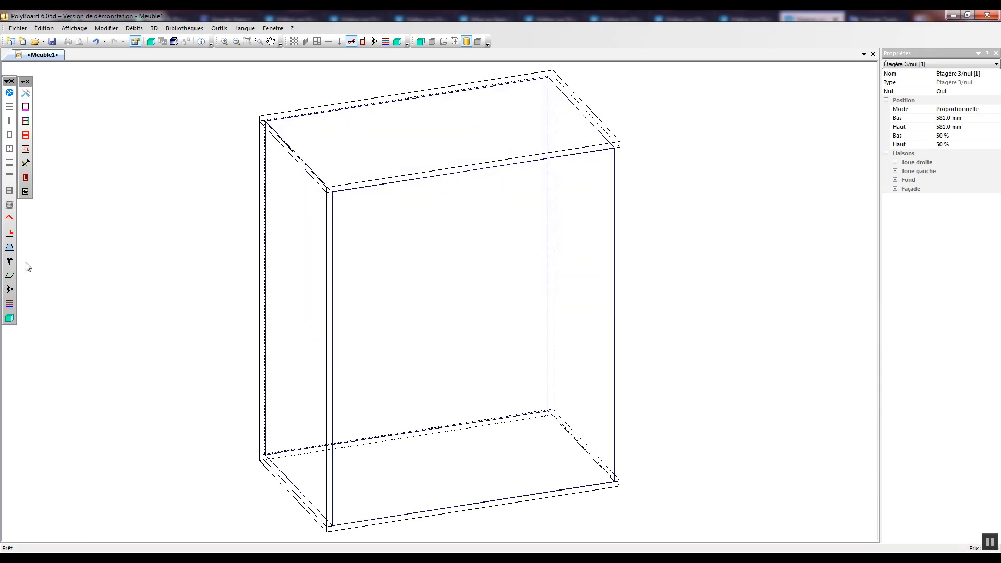
Turn on the display of null panels and undo the addition of the null shelf
left_click(10, 276)
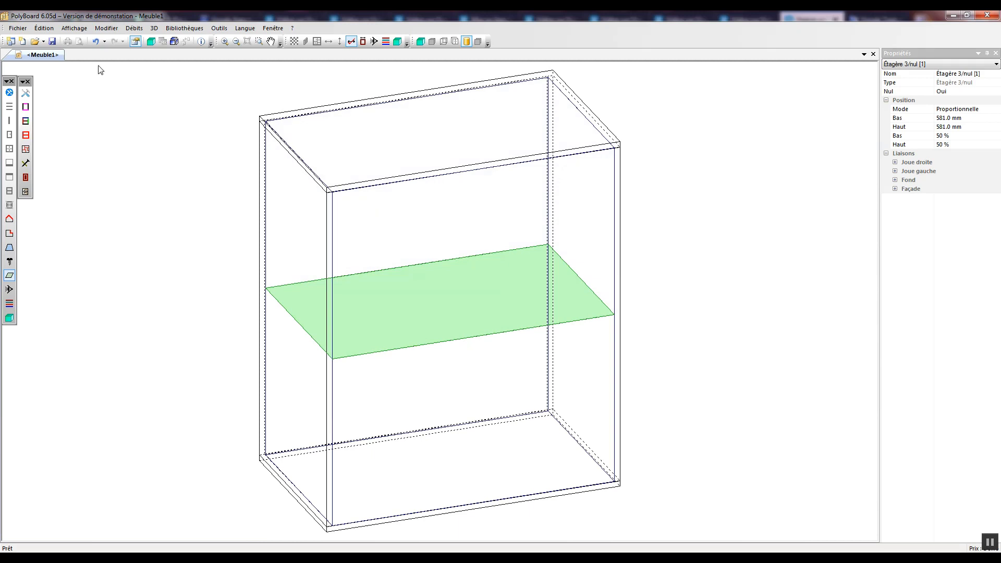
left_click(96, 43)
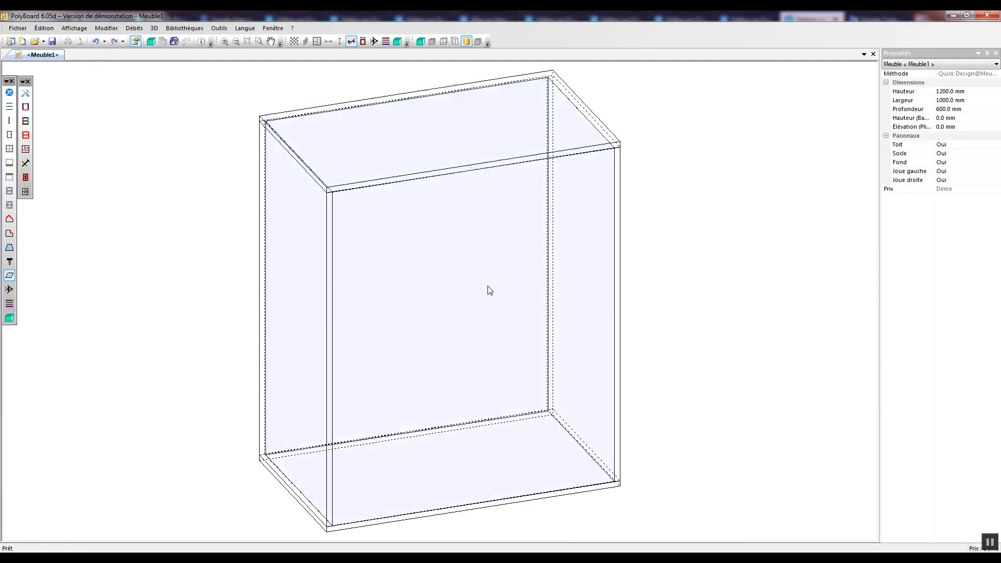
left_click(505, 338)
left_click(9, 107)
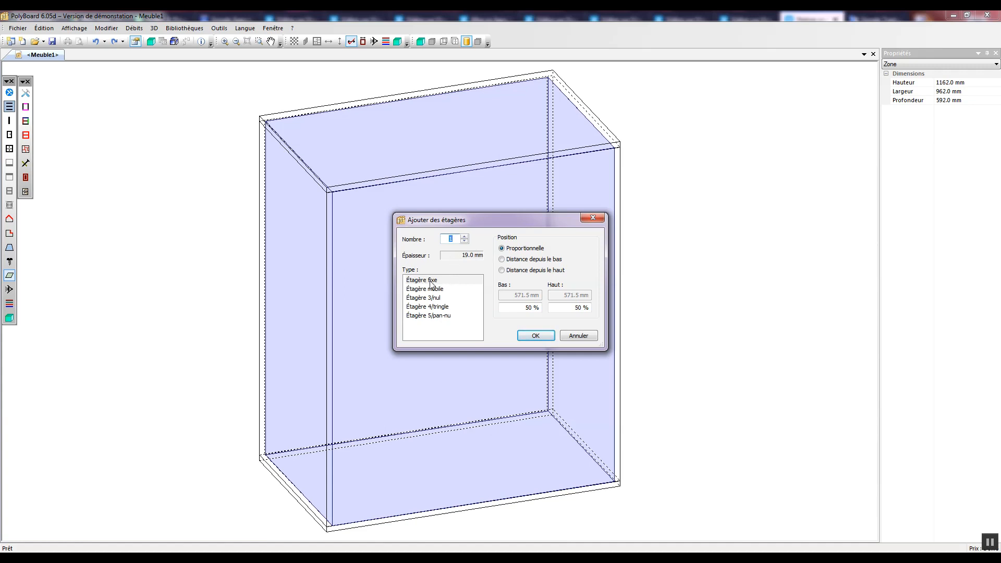
left_click(522, 334)
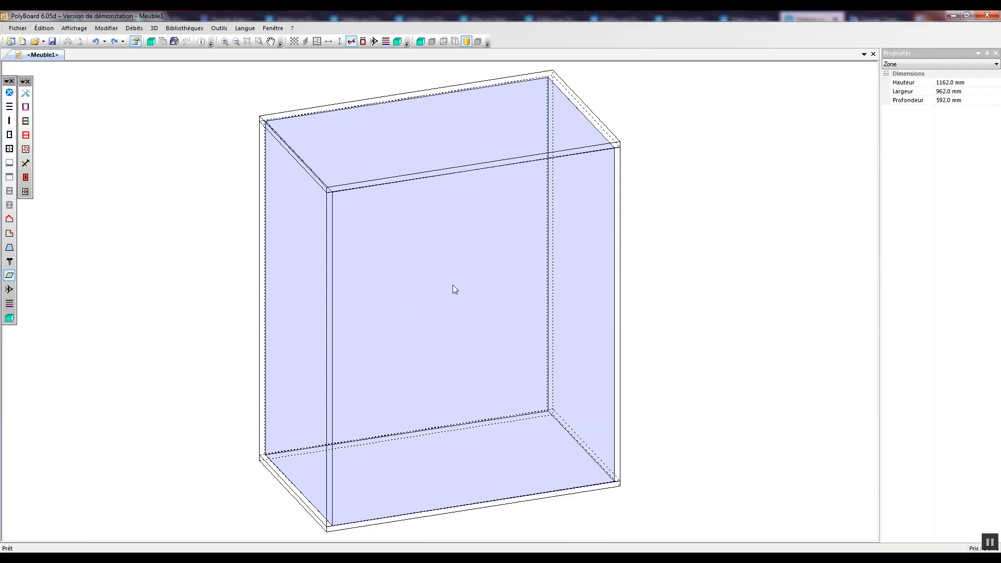
left_click(103, 29)
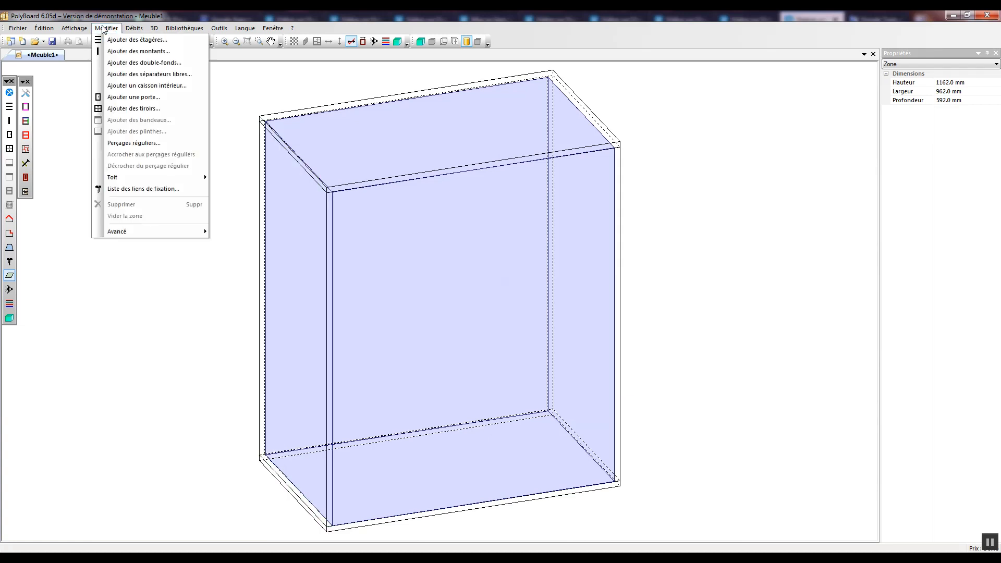
left_click(104, 28)
right_click(472, 245)
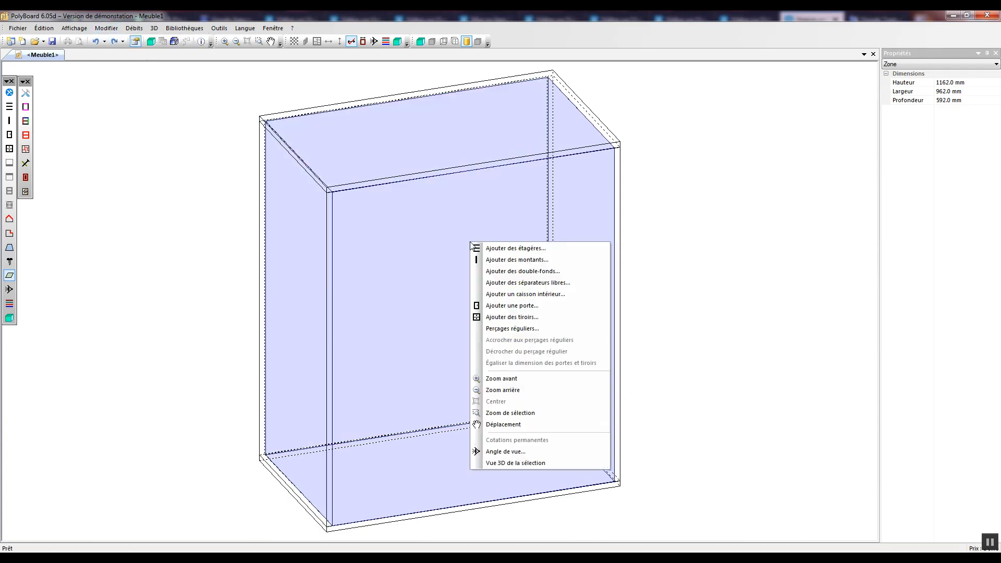
left_click(213, 221)
Add one vertical partition (Cloison verticale) to the cabinet's interior zone, positioned 500 mm from the right
left_click(419, 262)
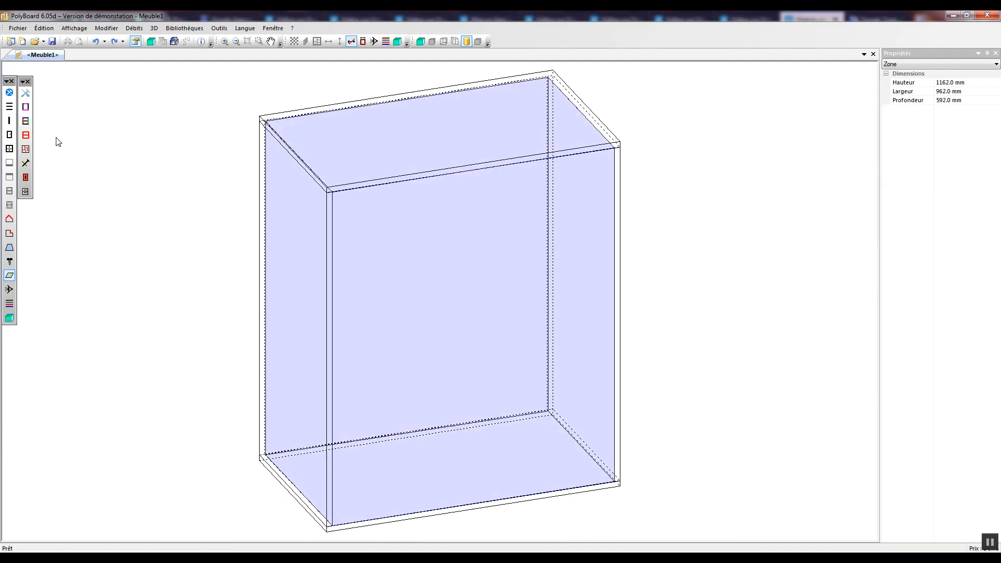
left_click(9, 121)
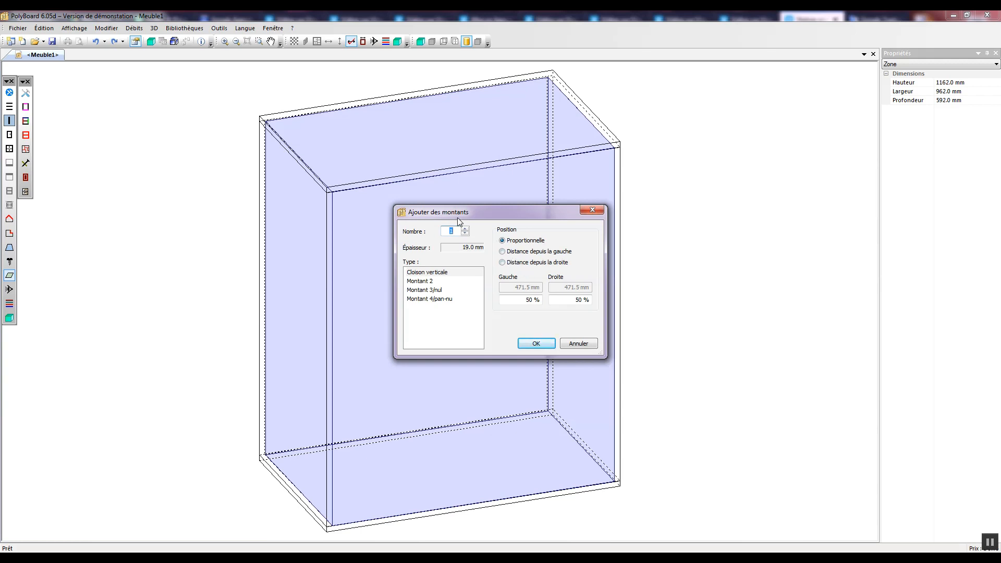
left_click(503, 263)
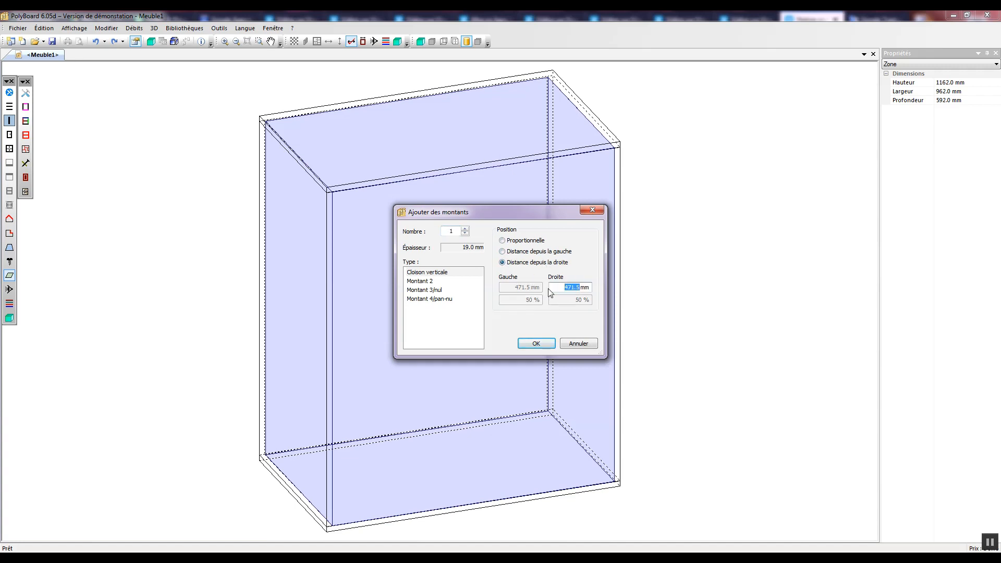
type("50")
type("0")
key("Return")
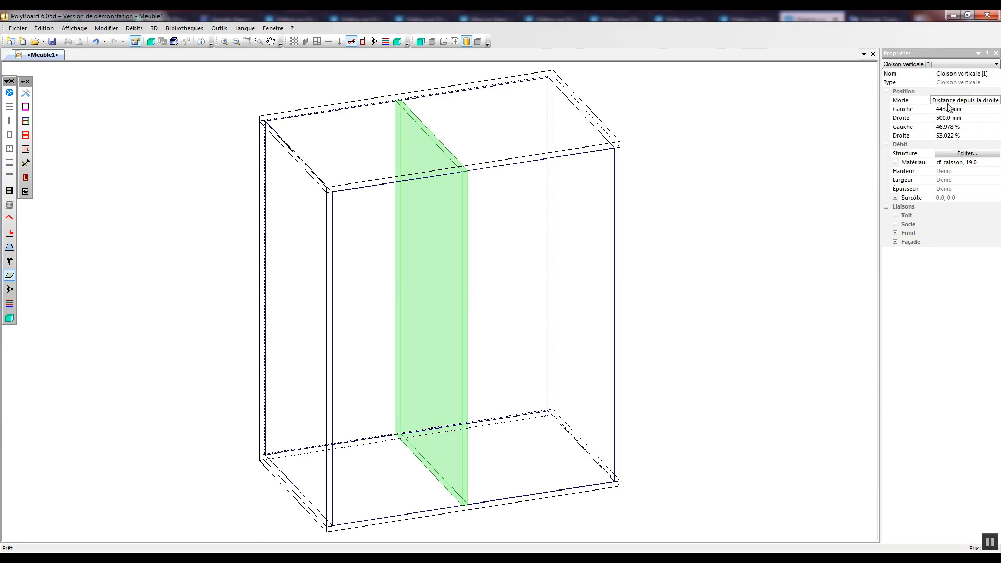
Add three equally spaced vertical partitions of type Cloison verticale to the zone on the right of the existing partition
left_click(542, 359)
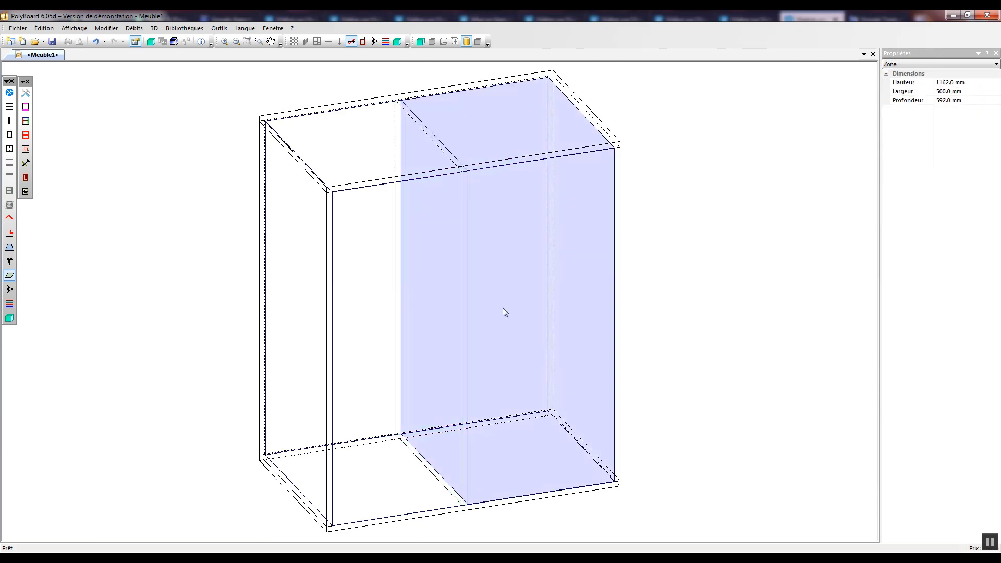
left_click(9, 120)
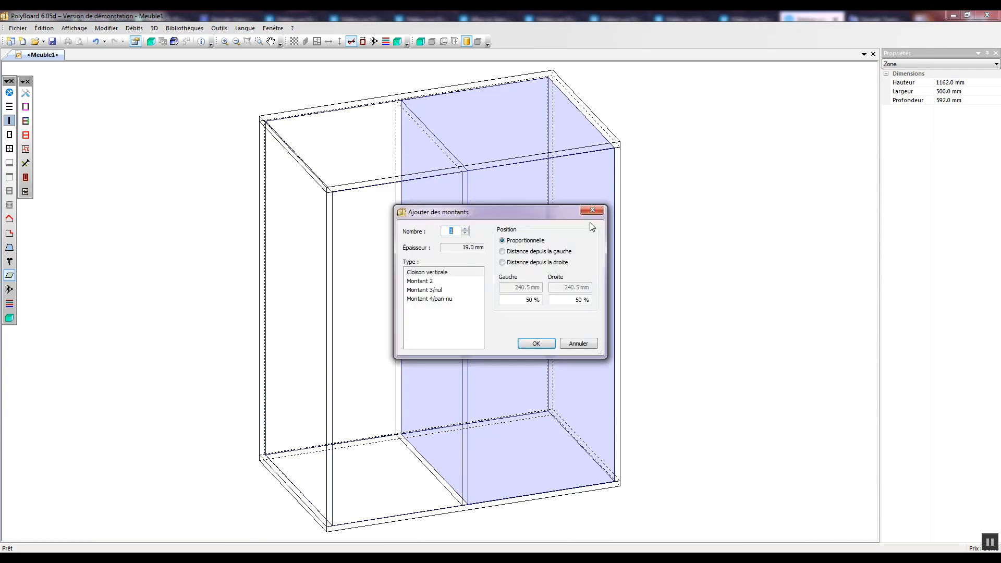
left_click(465, 228)
left_click(465, 228)
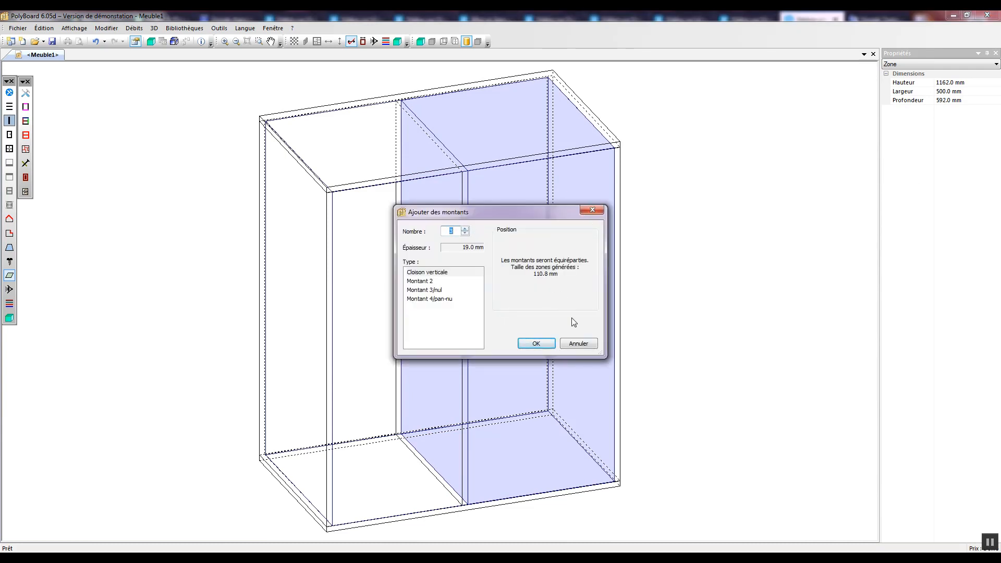
left_click(546, 343)
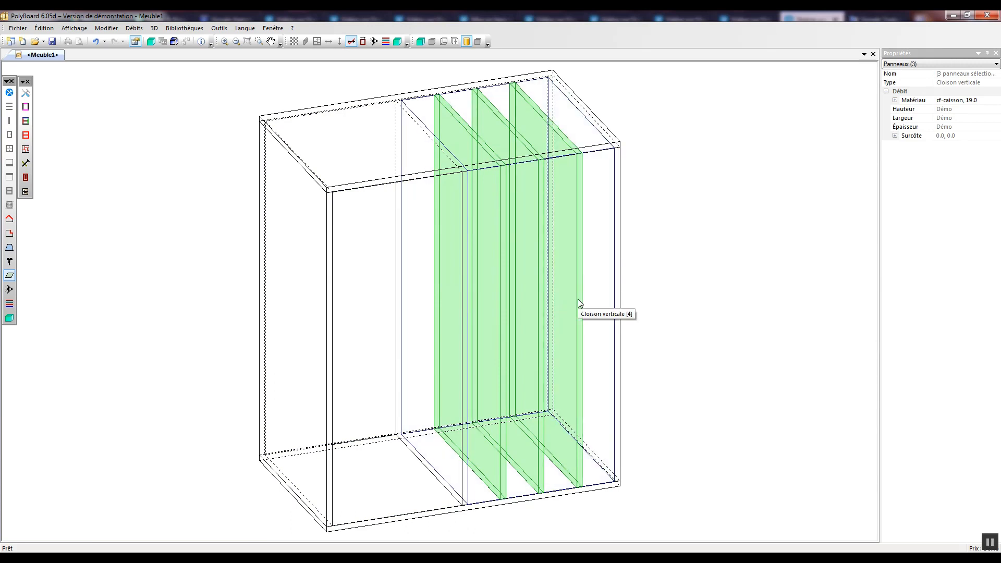
Set the first vertical partition's distance from the cabinet's left side (Gauche) to 200 mm
left_click(464, 292)
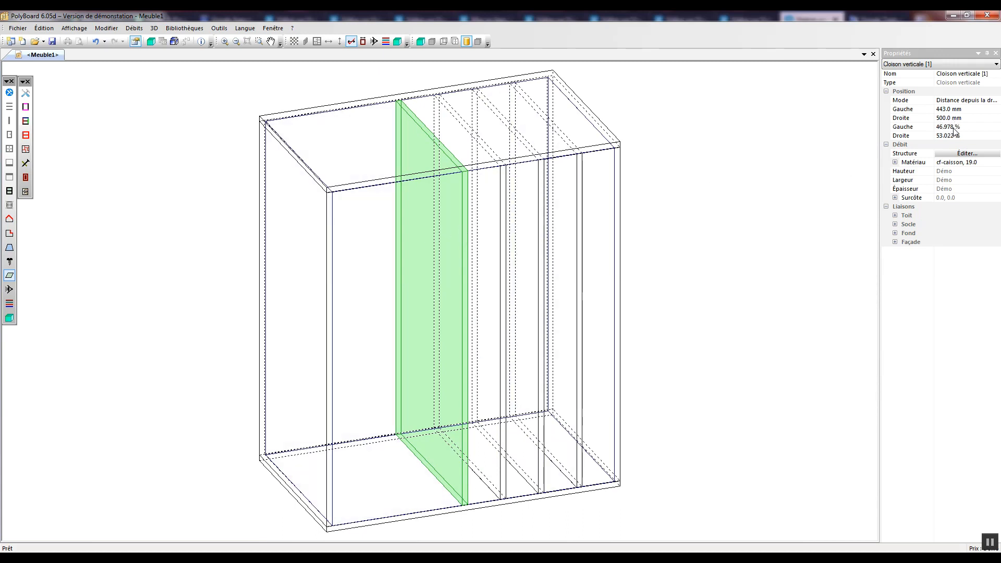
left_click(946, 110)
double_click(940, 110)
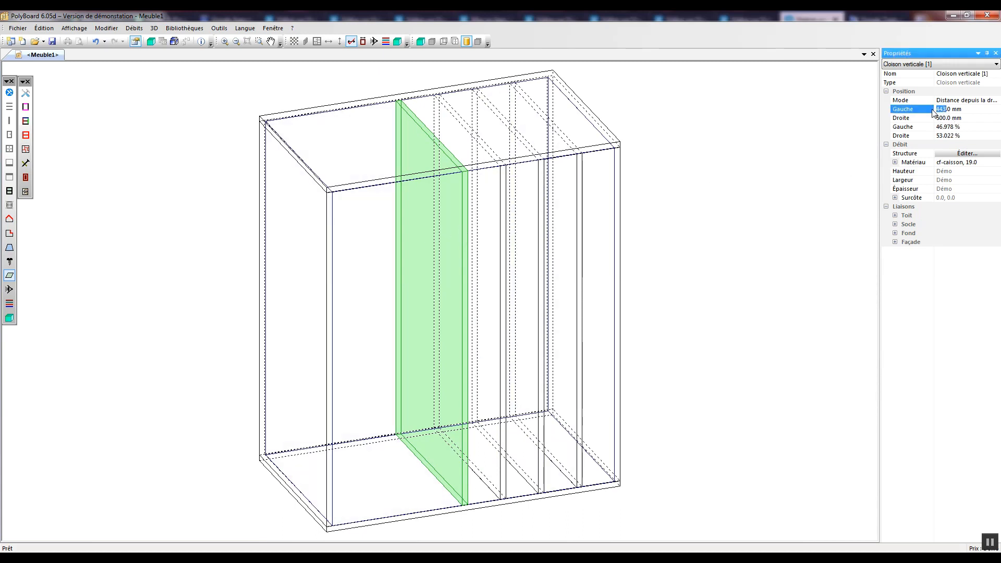
type("200")
key("Return")
left_click(710, 227)
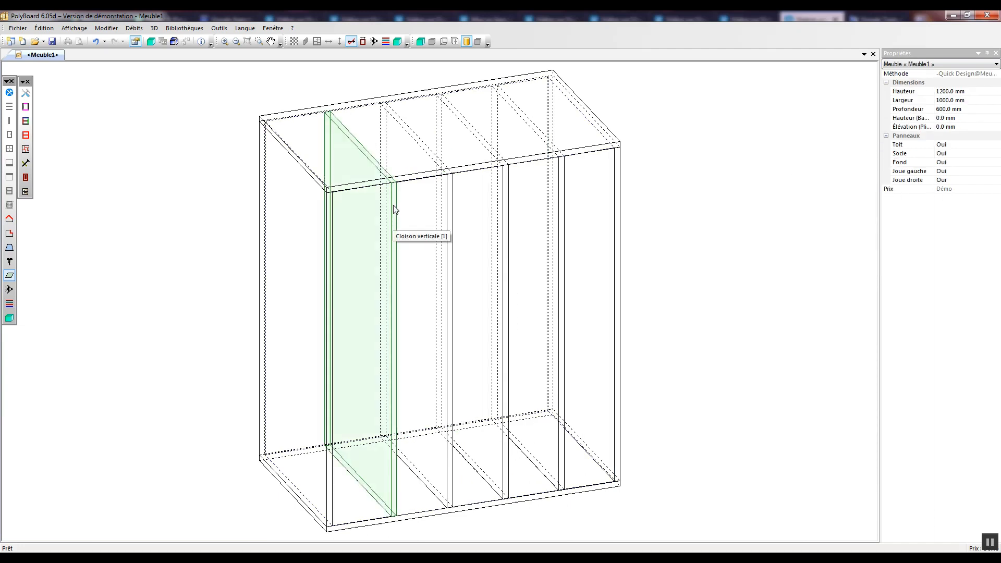